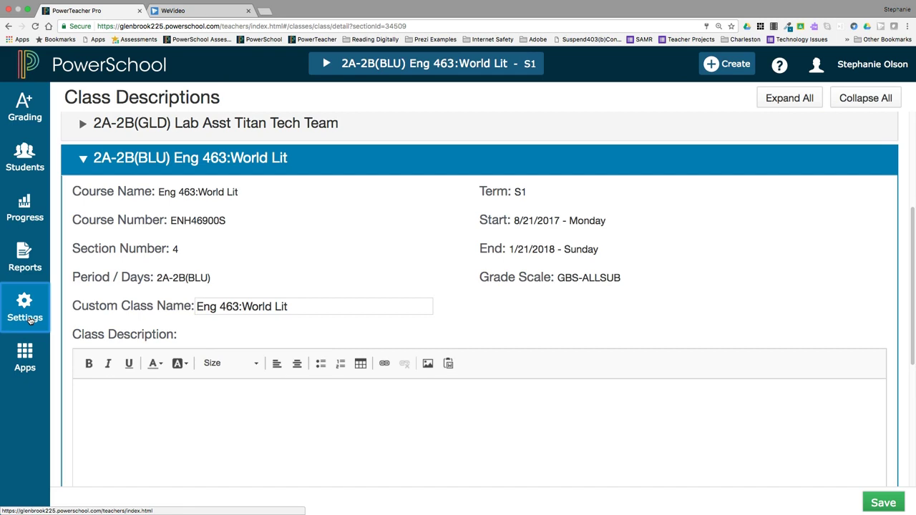
Step: On Class Descriptions, replace 'World Lit' with 'Block 2' so the custom name reads Eng 463:Block 2
{"action": "left_click", "coordinate": [31, 319]}
{"action": "left_click", "coordinate": [166, 146]}
{"action": "left_click_drag", "start_coordinate": [301, 311], "coordinate": [244, 306]}
{"action": "type", "text": "Block 2"}
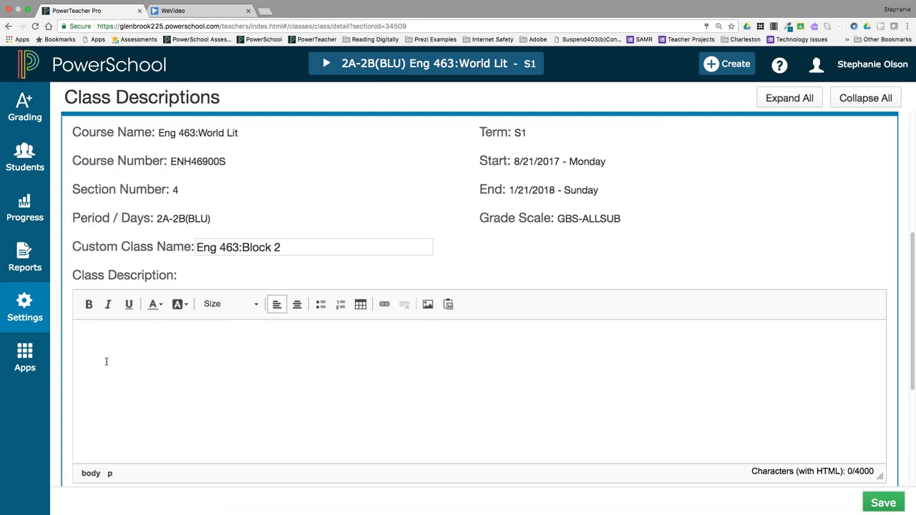
Step: Paste the Google Classroom, Course Syllabus and Online Textbook lines, linking Google Classroom to the class page
{"action": "type", "text": "Google Classroom Course Syllabus Online Textbook"}
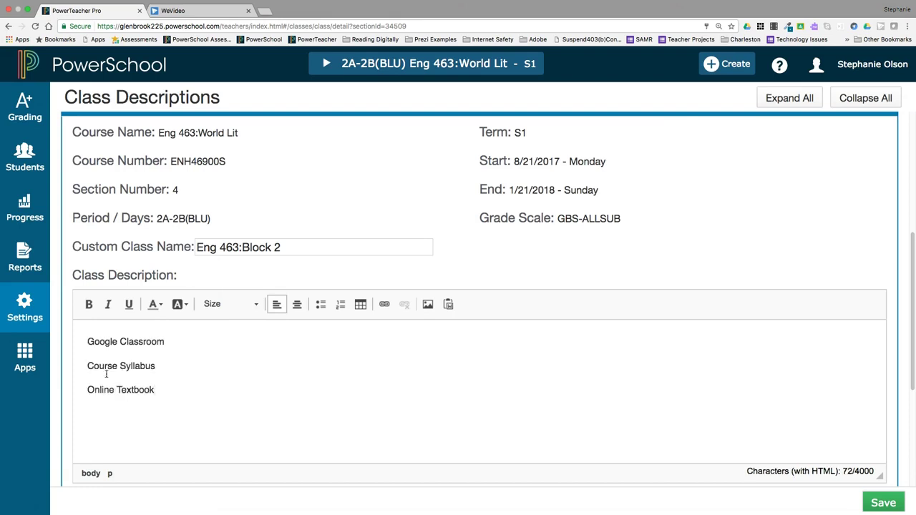
{"action": "left_click_drag", "start_coordinate": [166, 343], "coordinate": [85, 344]}
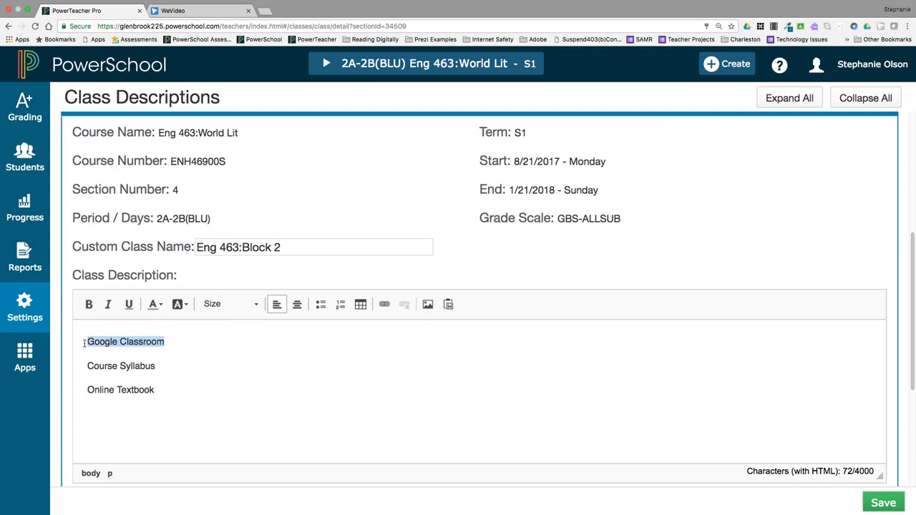
{"action": "left_click", "coordinate": [384, 305]}
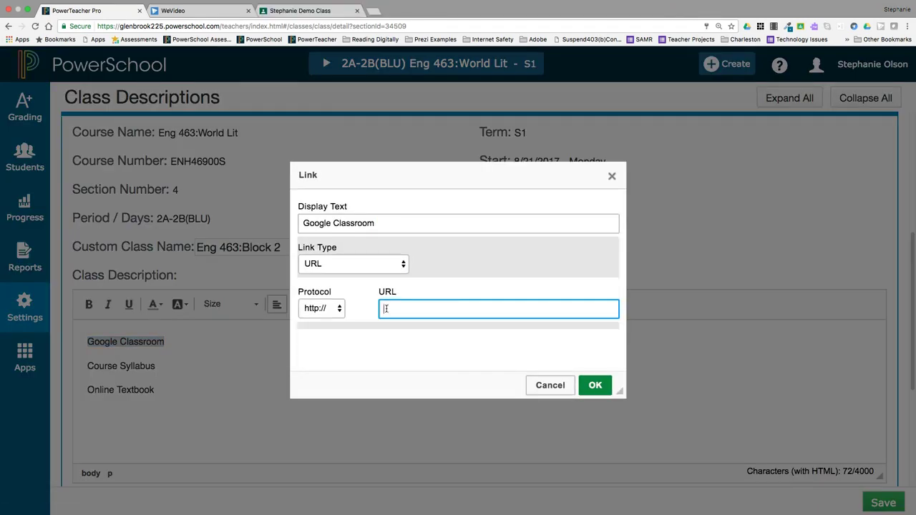
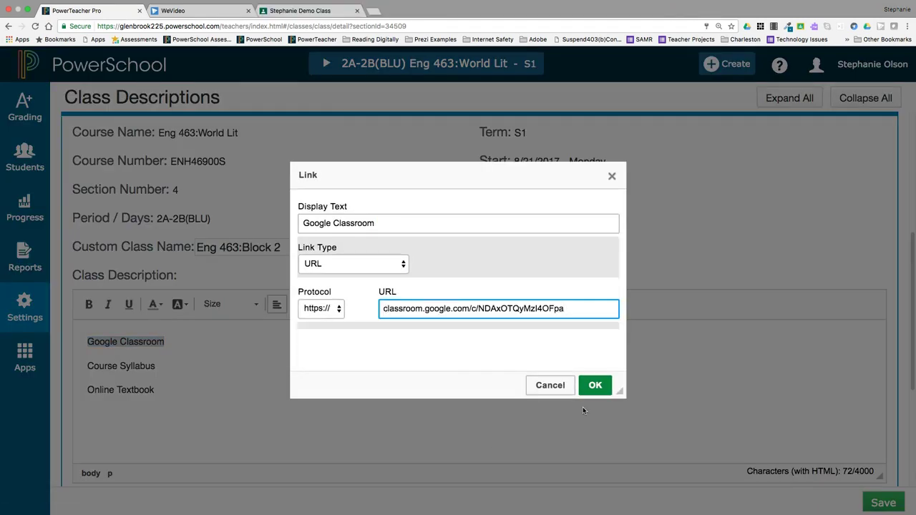
{"action": "left_click", "coordinate": [593, 385]}
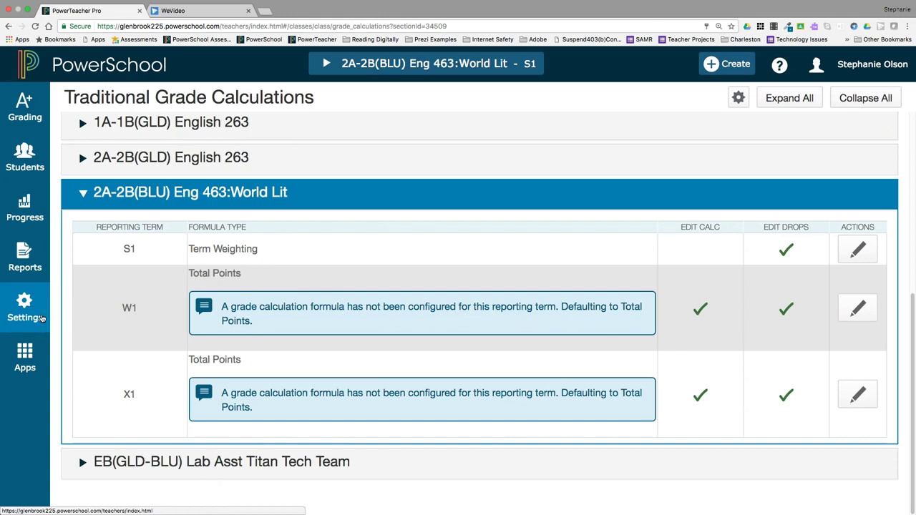
Step: Start a Copy Traditional Grade Calculations to another class from the Traditional Grade Calculations settings
{"action": "left_click", "coordinate": [41, 319]}
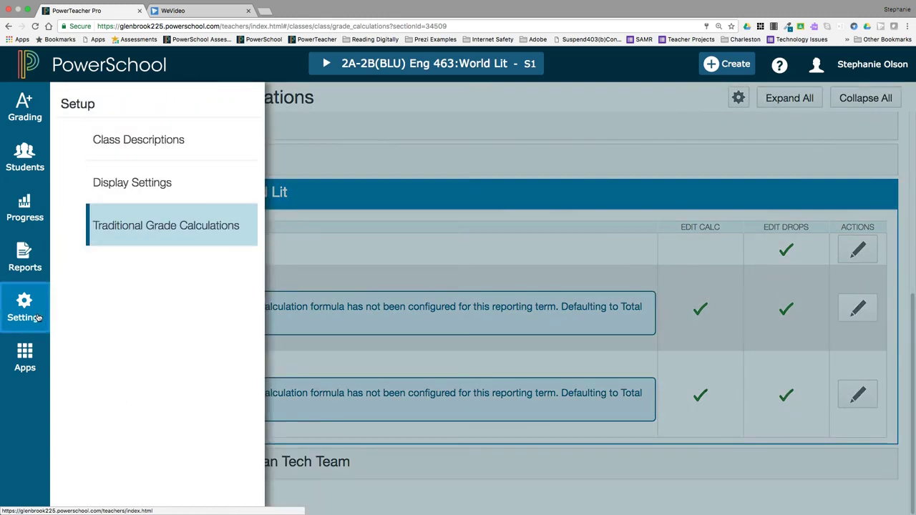
{"action": "left_click", "coordinate": [174, 235]}
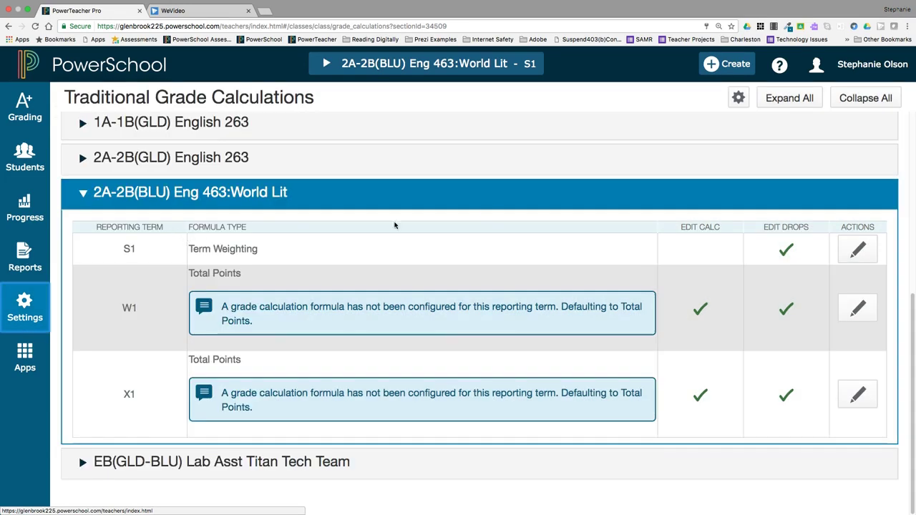
{"action": "left_click", "coordinate": [740, 103]}
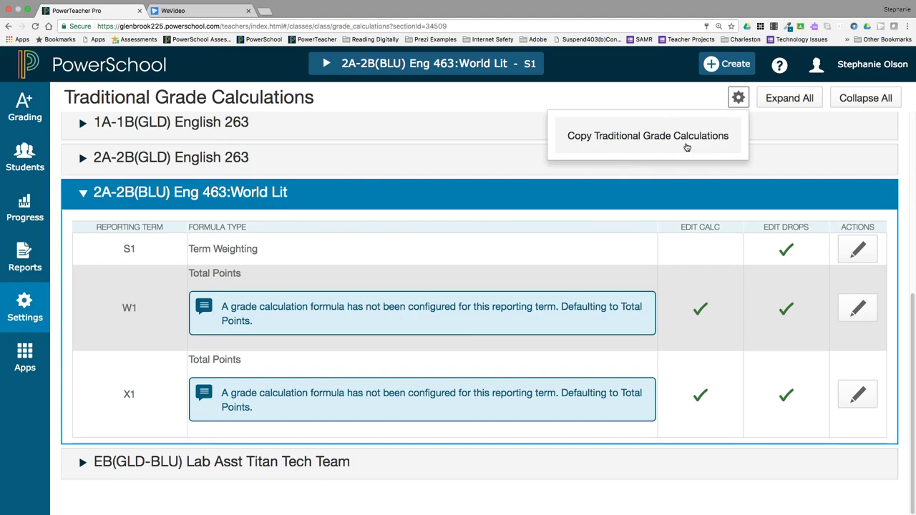
{"action": "left_click", "coordinate": [686, 144]}
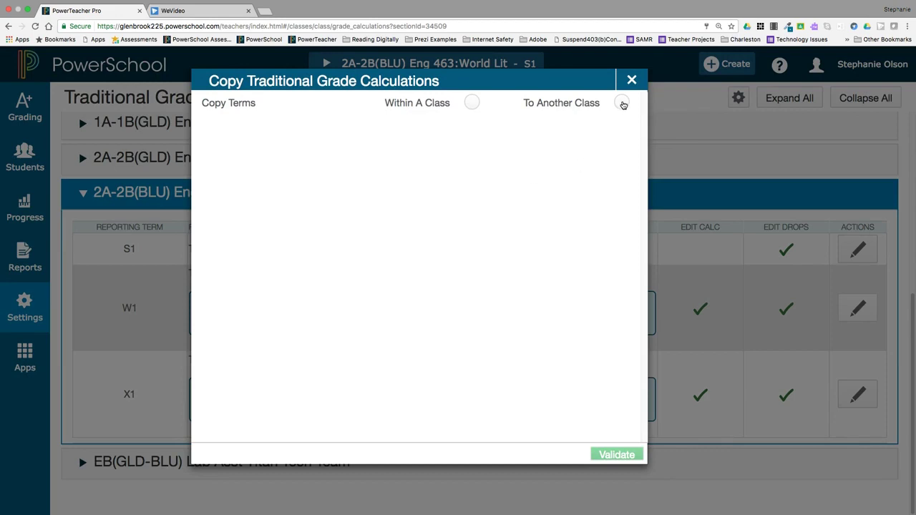
{"action": "left_click", "coordinate": [622, 103]}
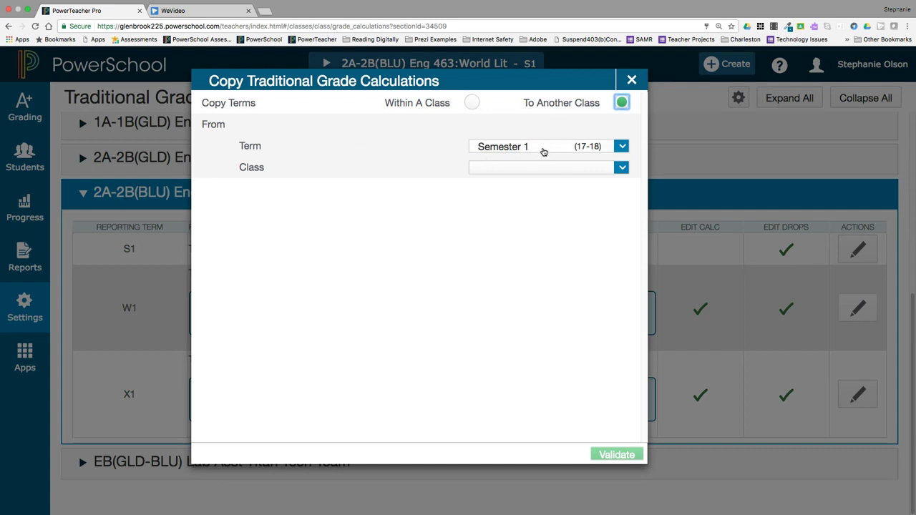
Step: Copy Semester 1 from 1A-1B(GLD) English 263 to 2A-2B(BLU) Eng 463:World Lit, then validate
{"action": "left_click", "coordinate": [551, 170]}
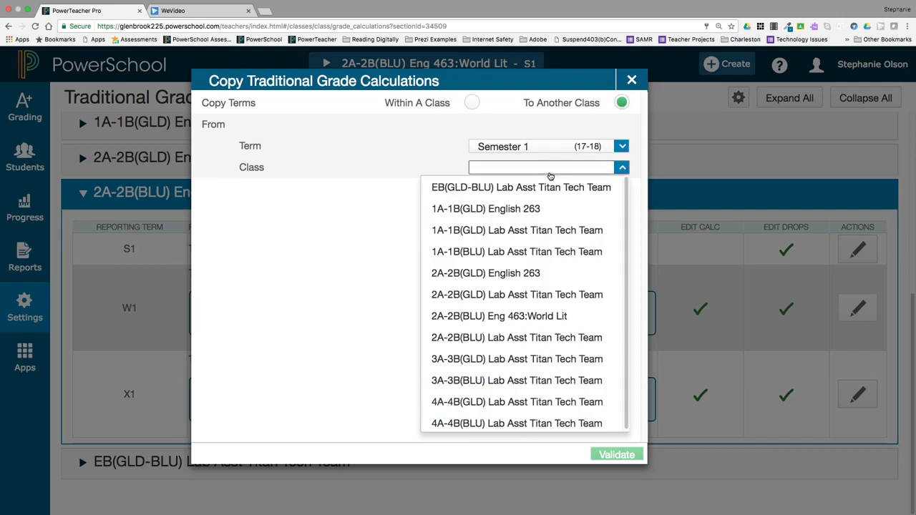
{"action": "left_click", "coordinate": [550, 205]}
{"action": "left_click", "coordinate": [524, 212]}
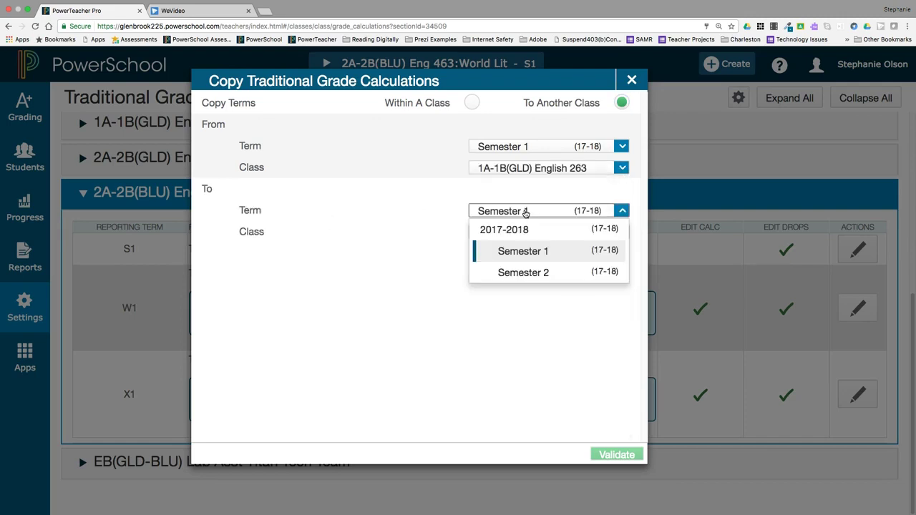
{"action": "left_click", "coordinate": [537, 252]}
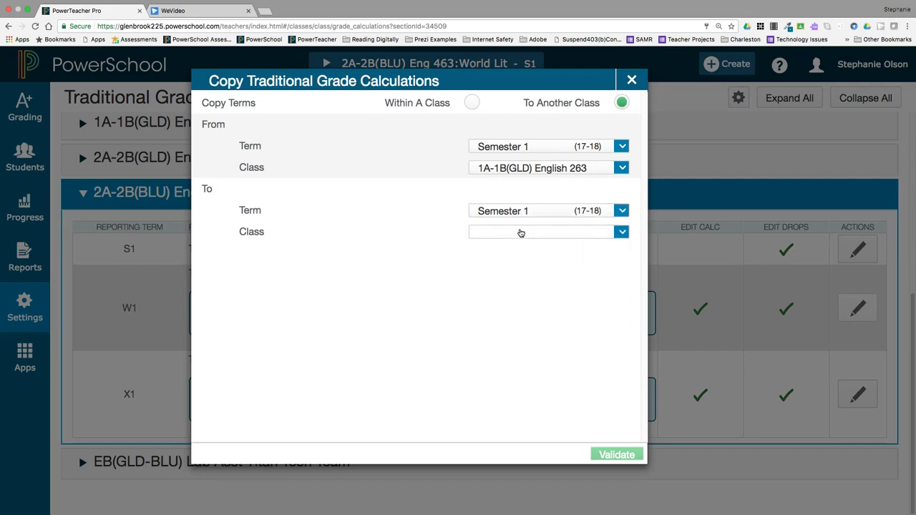
{"action": "left_click", "coordinate": [521, 233]}
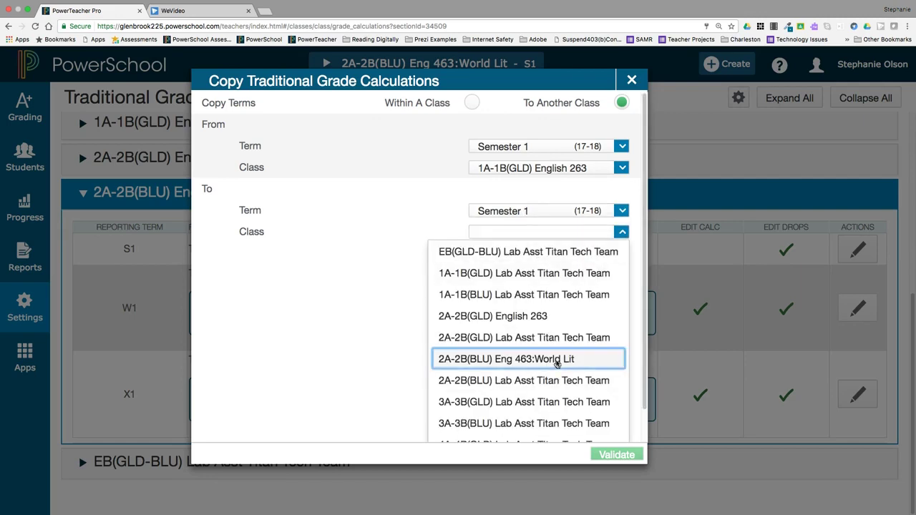
{"action": "left_click", "coordinate": [556, 360]}
{"action": "left_click", "coordinate": [610, 456]}
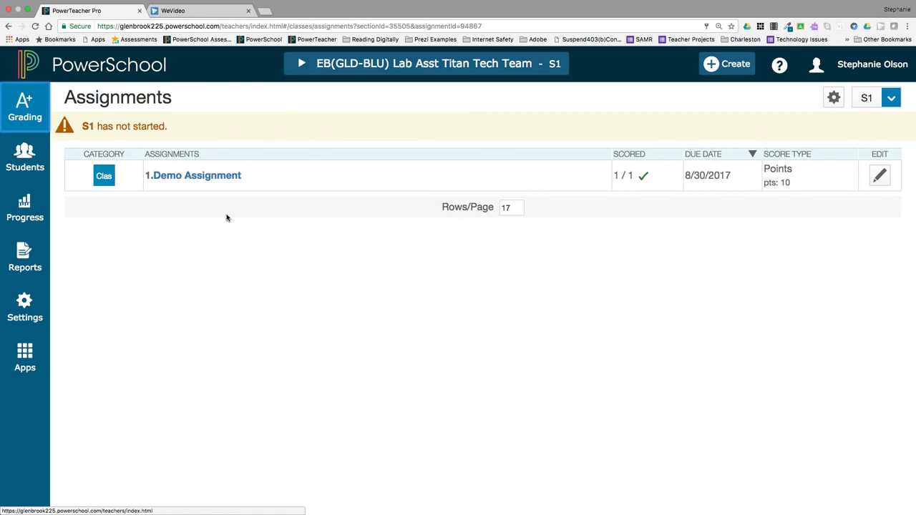
Step: Export the Demo Assignment scores template with Include Scores set to No
{"action": "left_click", "coordinate": [190, 176]}
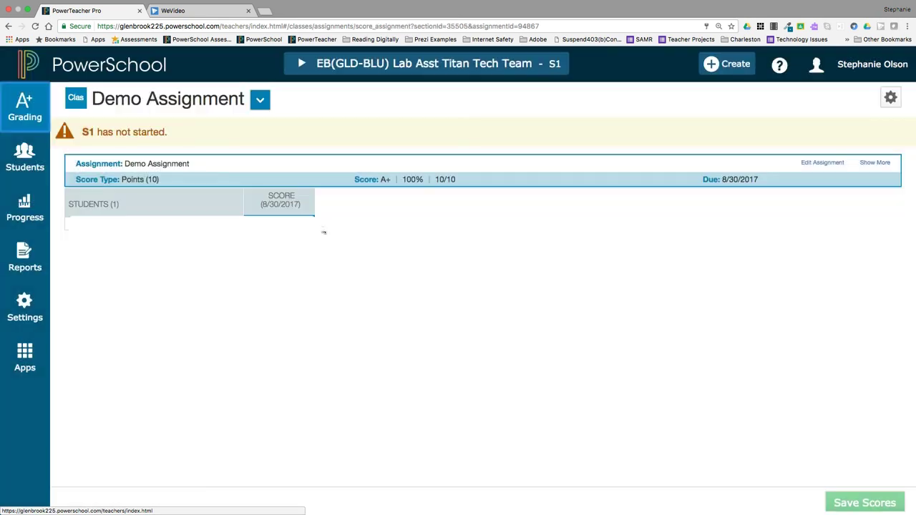
{"action": "left_click", "coordinate": [891, 100]}
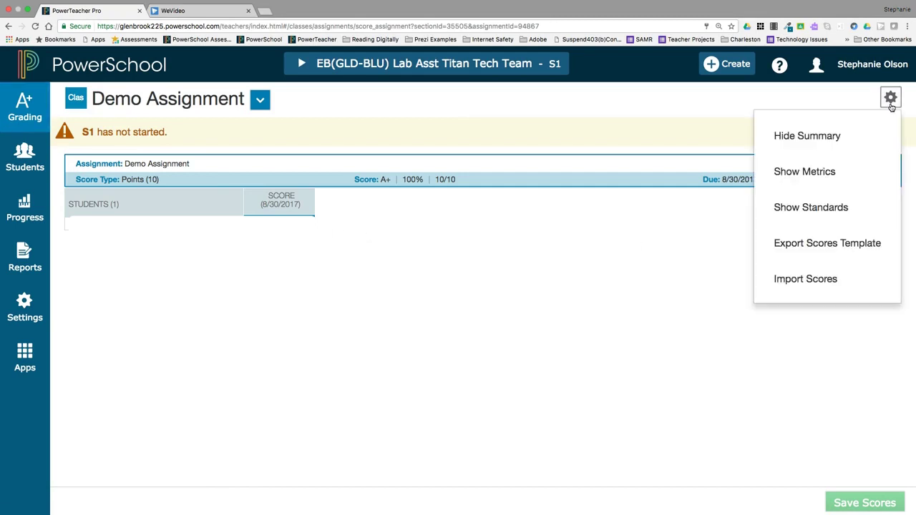
{"action": "left_click", "coordinate": [857, 244]}
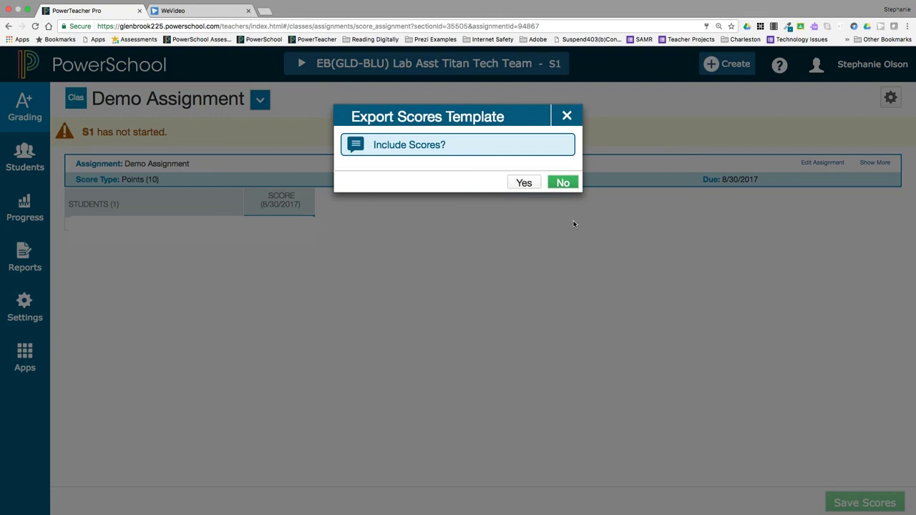
{"action": "left_click", "coordinate": [564, 184]}
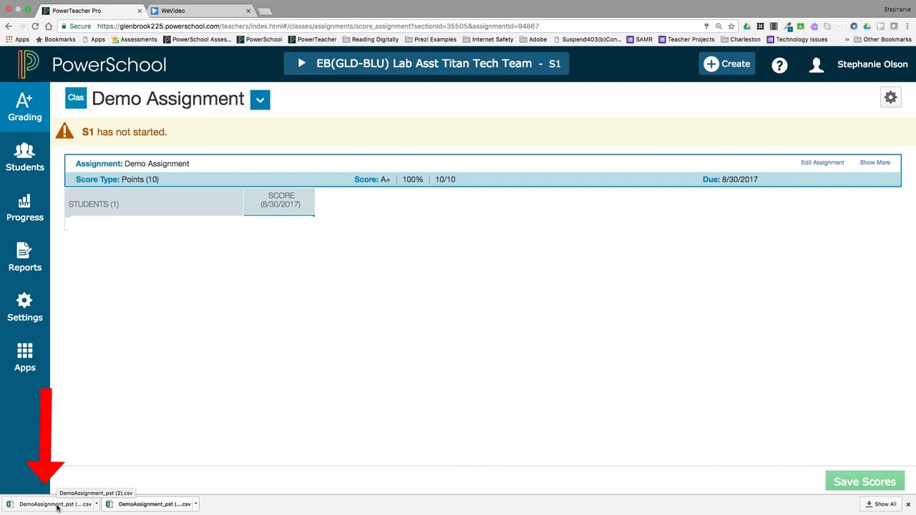
Step: Import DemoAssignment_pst (1).csv as the Demo Assignment scores and proceed to the next step
{"action": "left_click", "coordinate": [56, 506]}
{"action": "left_click", "coordinate": [891, 99]}
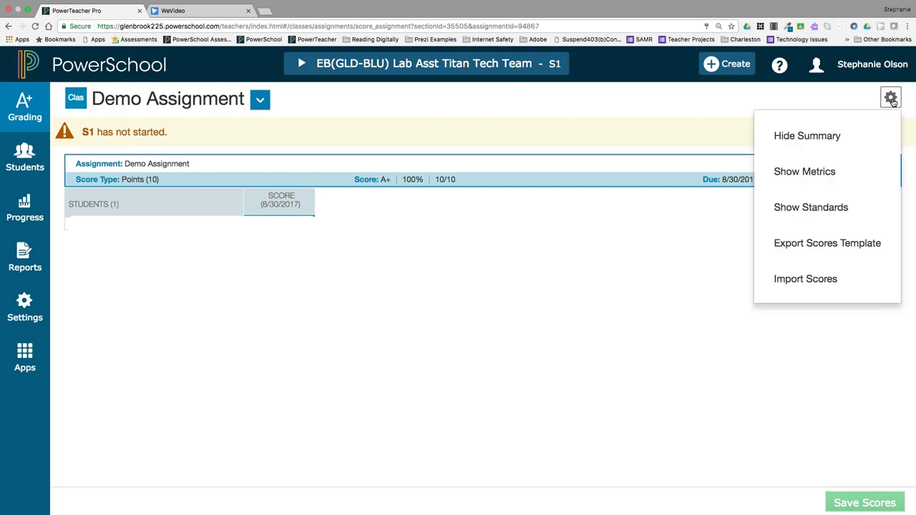
{"action": "left_click", "coordinate": [827, 278]}
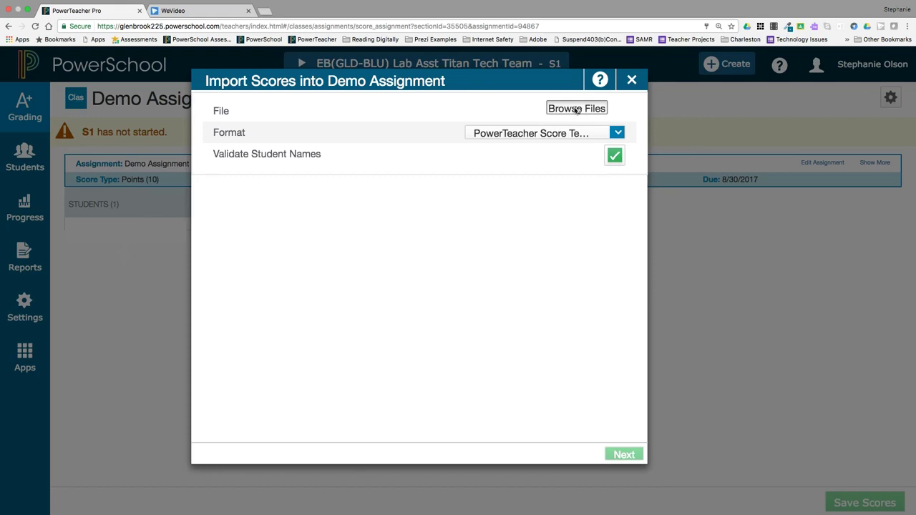
{"action": "left_click", "coordinate": [577, 108]}
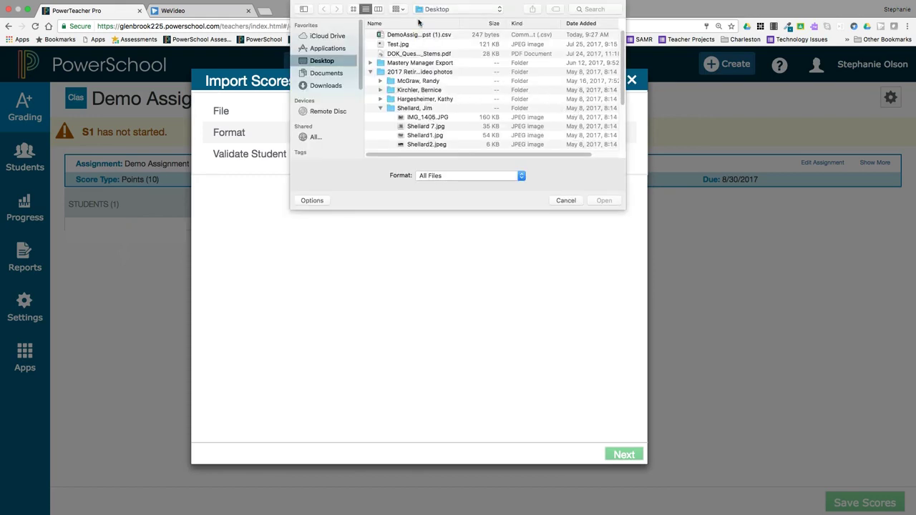
{"action": "left_click", "coordinate": [416, 35]}
{"action": "left_click", "coordinate": [605, 201]}
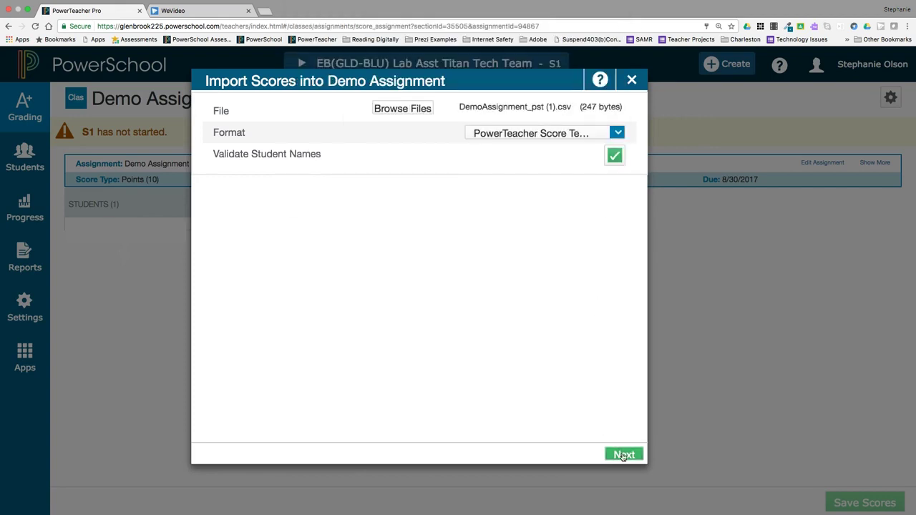
{"action": "left_click", "coordinate": [626, 456]}
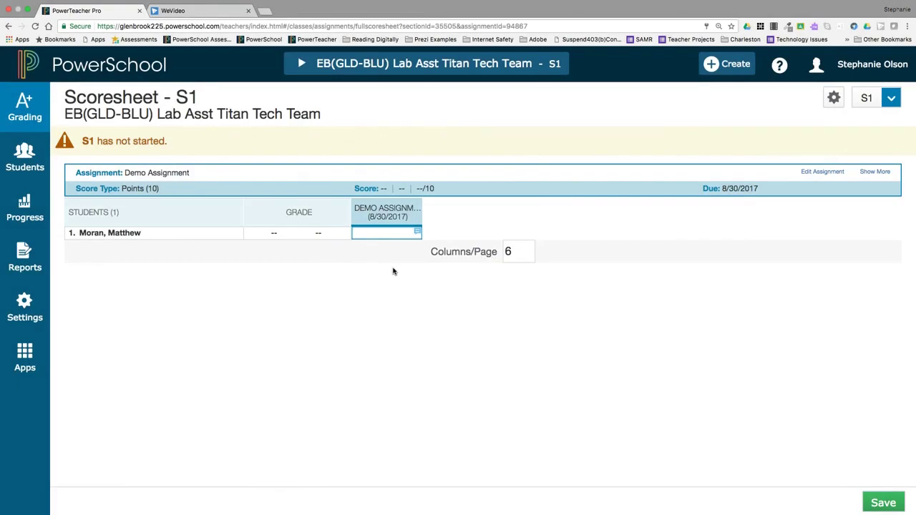
Step: Star AT10 Frequent absences in the Demo Assignment's comment bank
{"action": "left_click", "coordinate": [387, 233]}
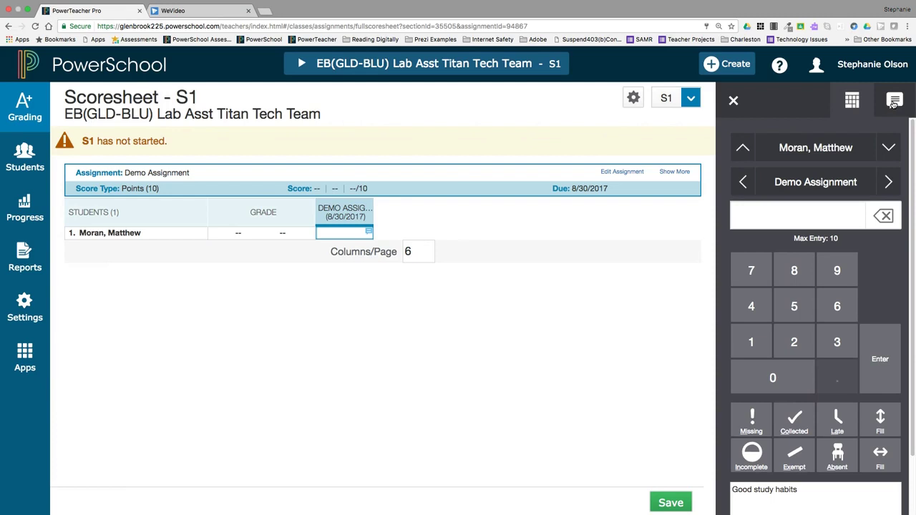
{"action": "left_click", "coordinate": [893, 101]}
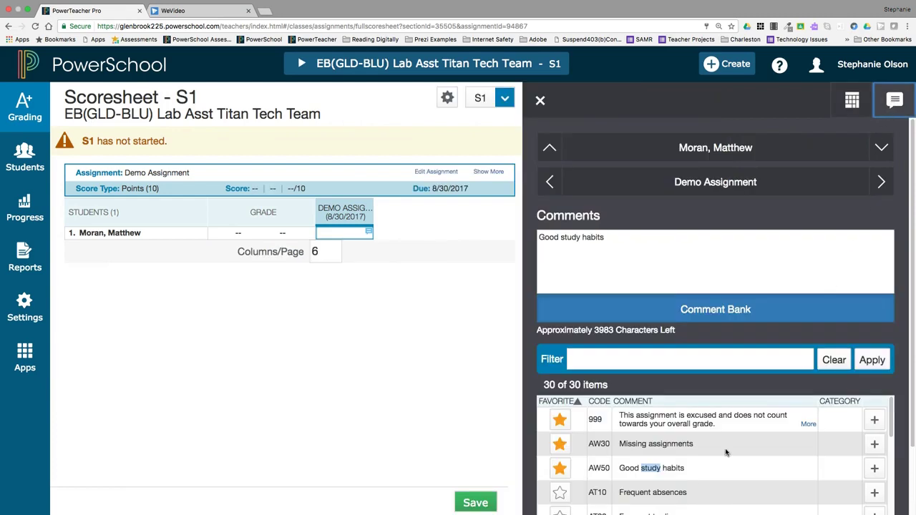
{"action": "left_click", "coordinate": [560, 493]}
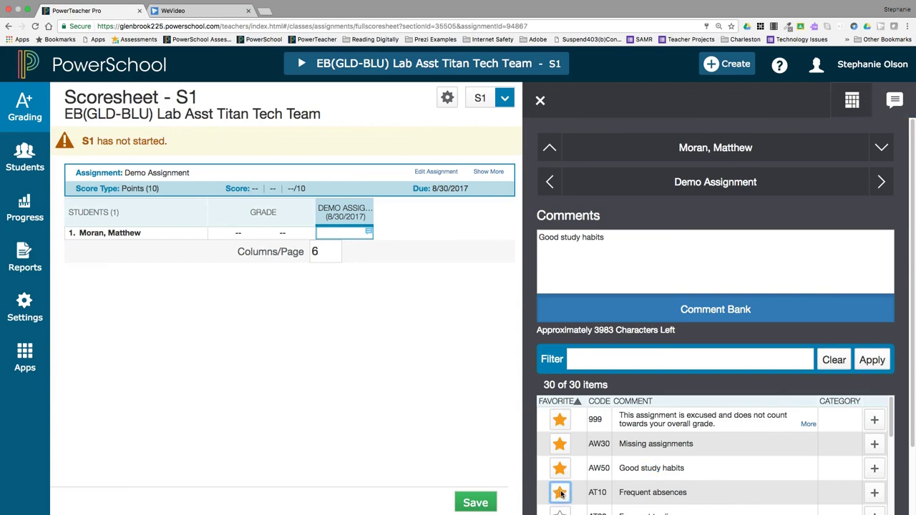